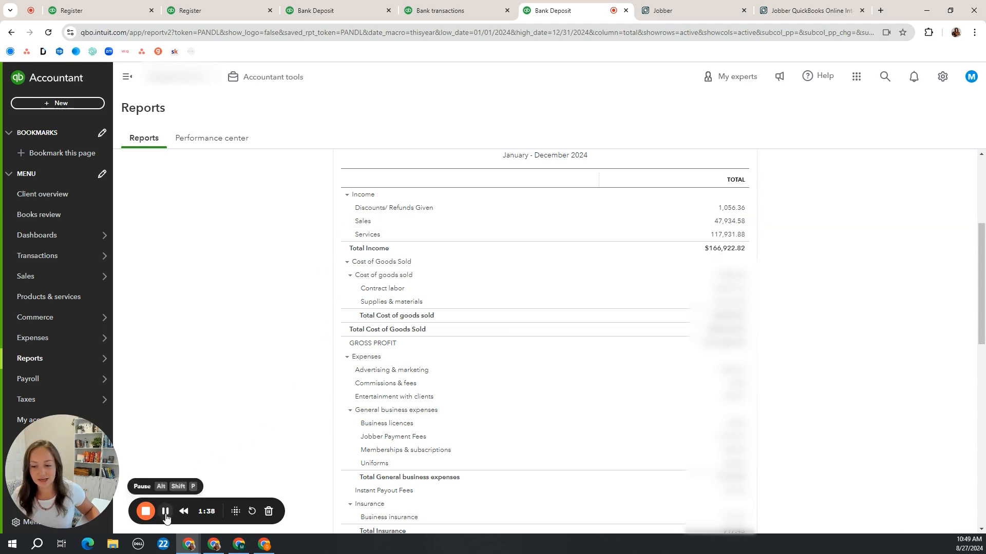
Examine the transactions behind the Sales income in the January - December 2024 Transaction Report
{"action": "left_click", "coordinate": [165, 512]}
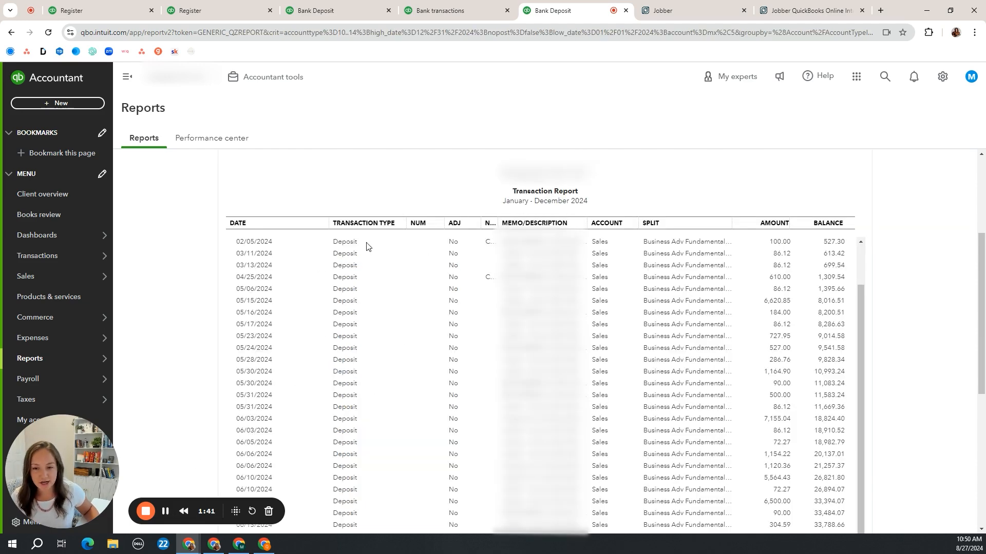
{"action": "scroll", "coordinate": [343, 236], "scroll_direction": "down", "scroll_amount": 1}
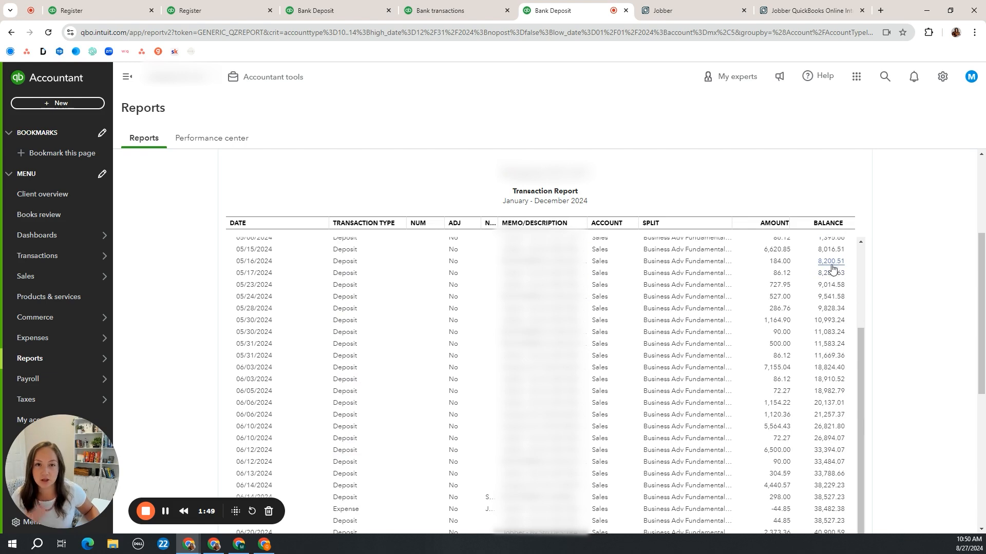
{"action": "scroll", "coordinate": [673, 314], "scroll_direction": "up", "scroll_amount": 2}
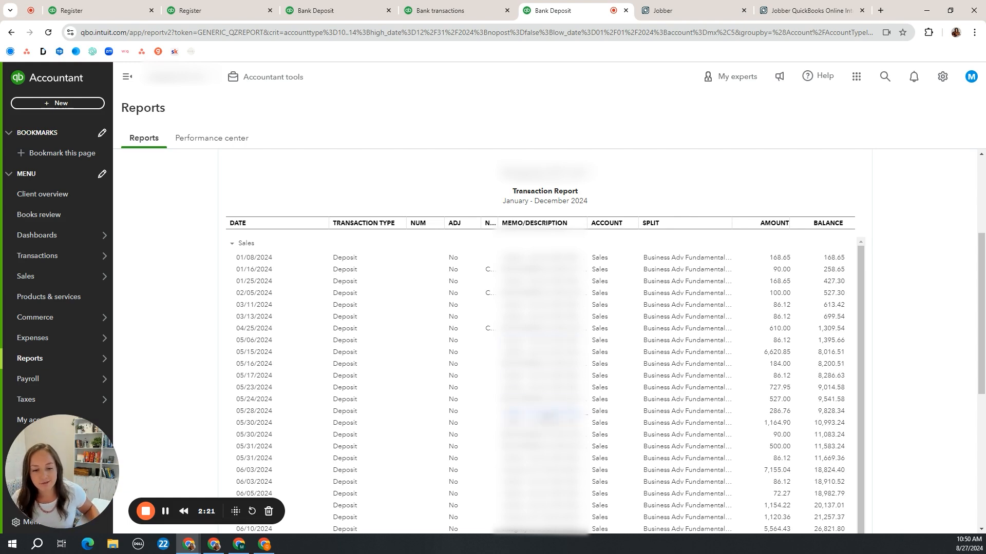
Open the 05/28/2024 Sales deposit of $286.76 and examine its online banking match and added funds lines
{"action": "left_click", "coordinate": [544, 413]}
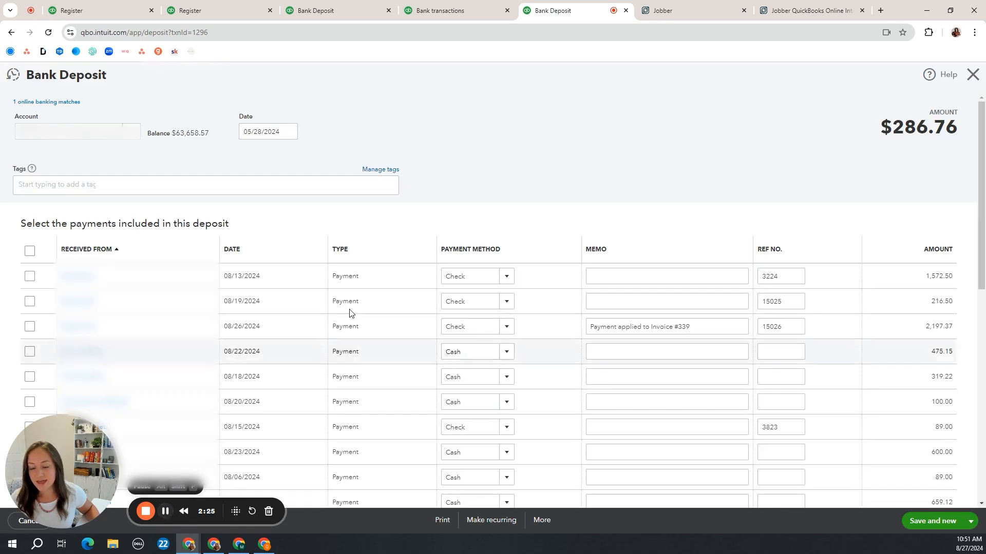
{"action": "left_click", "coordinate": [48, 104]}
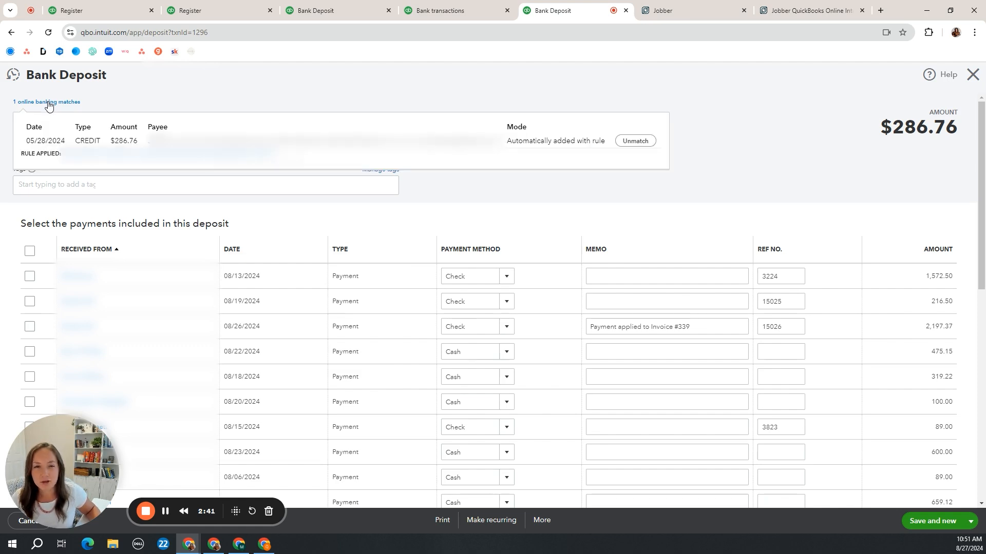
{"action": "left_click", "coordinate": [49, 106]}
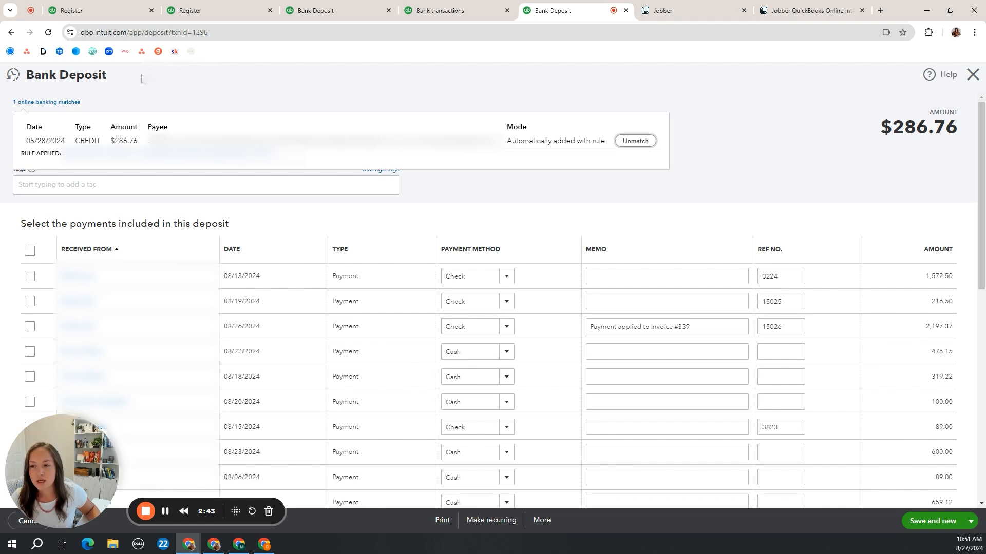
{"action": "left_click", "coordinate": [218, 82]}
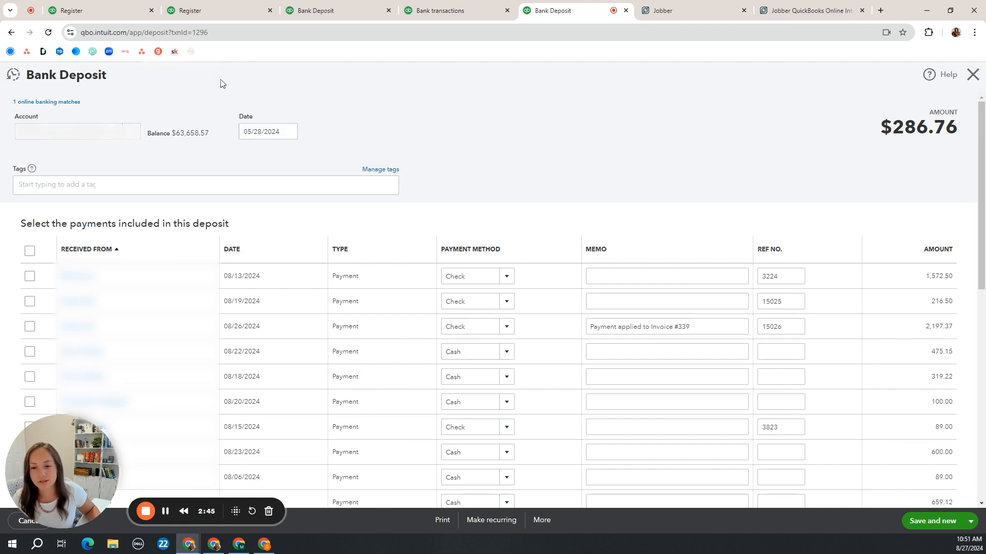
{"action": "scroll", "coordinate": [563, 109], "scroll_direction": "down", "scroll_amount": 3}
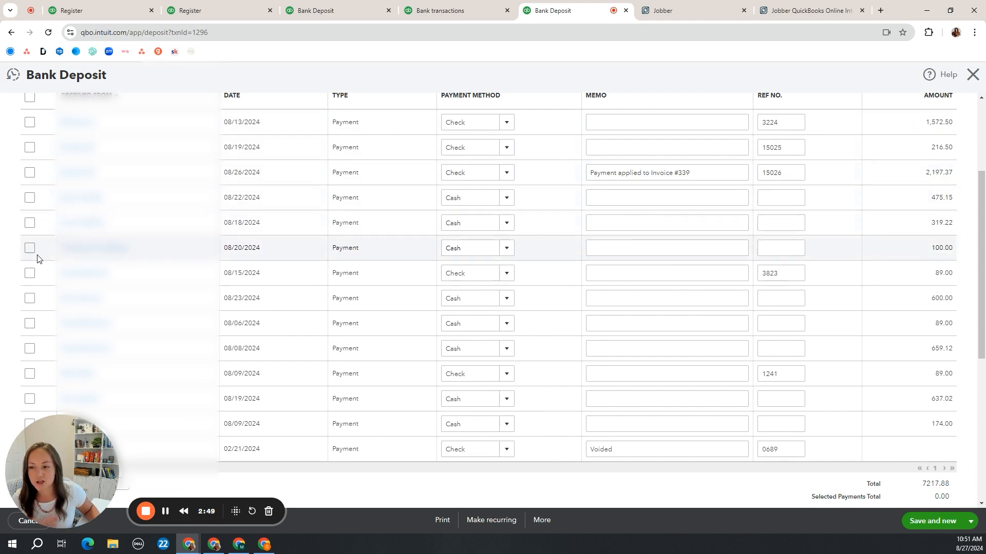
{"action": "scroll", "coordinate": [37, 259], "scroll_direction": "down", "scroll_amount": 2}
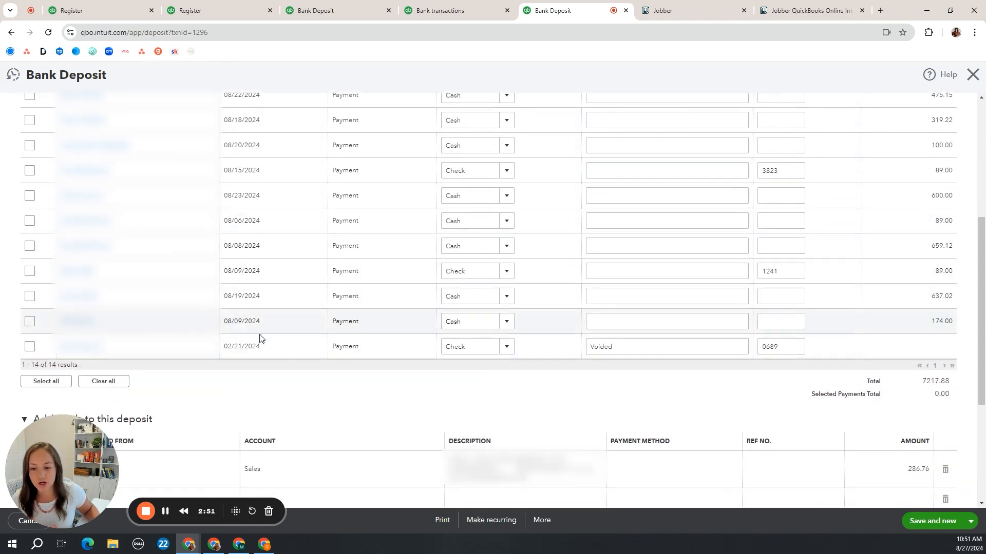
{"action": "scroll", "coordinate": [260, 339], "scroll_direction": "down", "scroll_amount": 3}
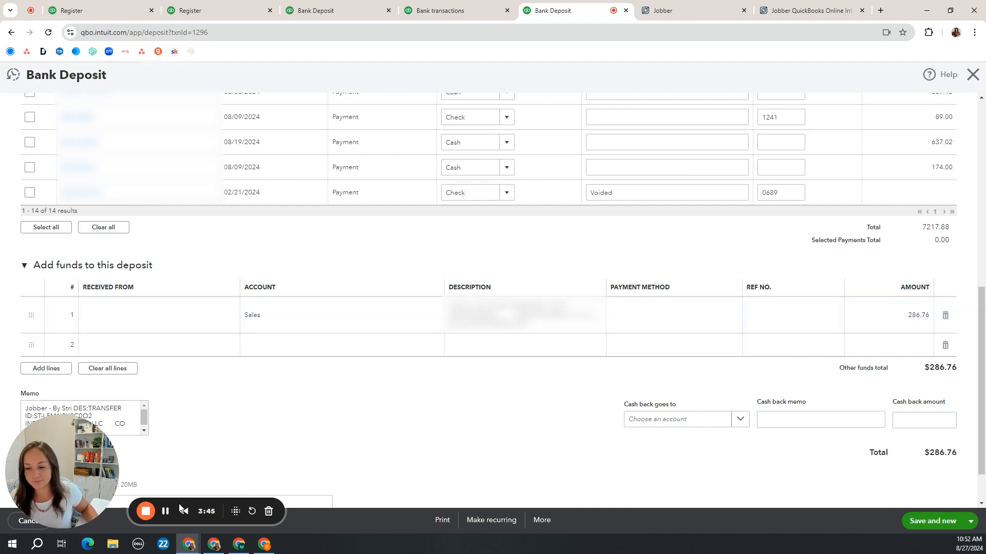
Open the 07/08/2024 Sales deposit of $334.54 and examine the lines under Add funds to this deposit
{"action": "left_click", "coordinate": [165, 511]}
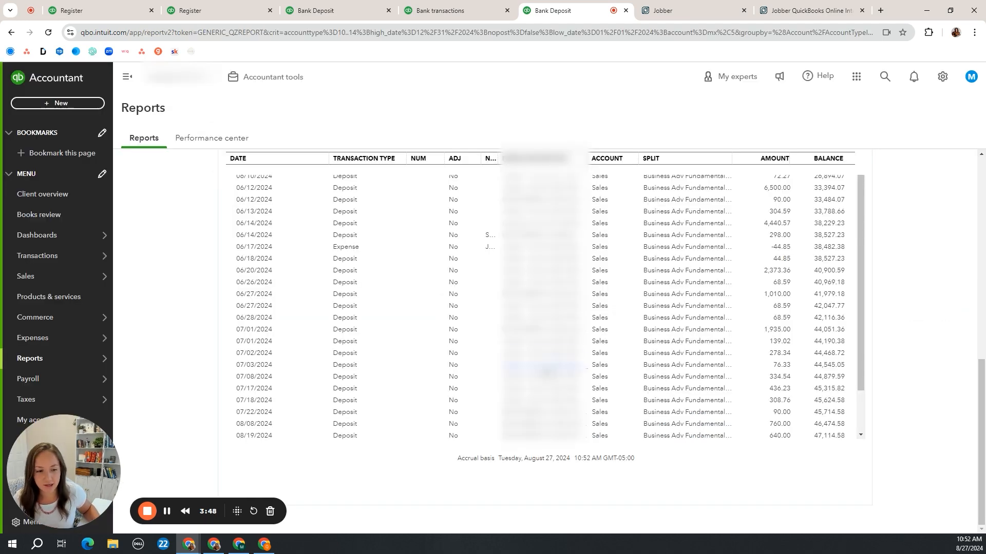
{"action": "left_click", "coordinate": [543, 381]}
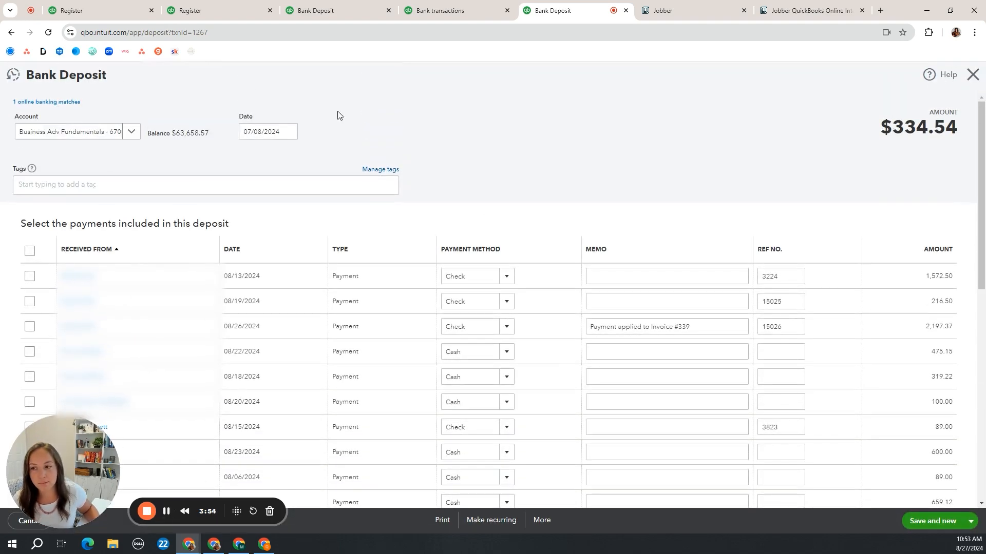
{"action": "scroll", "coordinate": [460, 154], "scroll_direction": "down", "scroll_amount": 2}
{"action": "scroll", "coordinate": [46, 350], "scroll_direction": "down", "scroll_amount": 3}
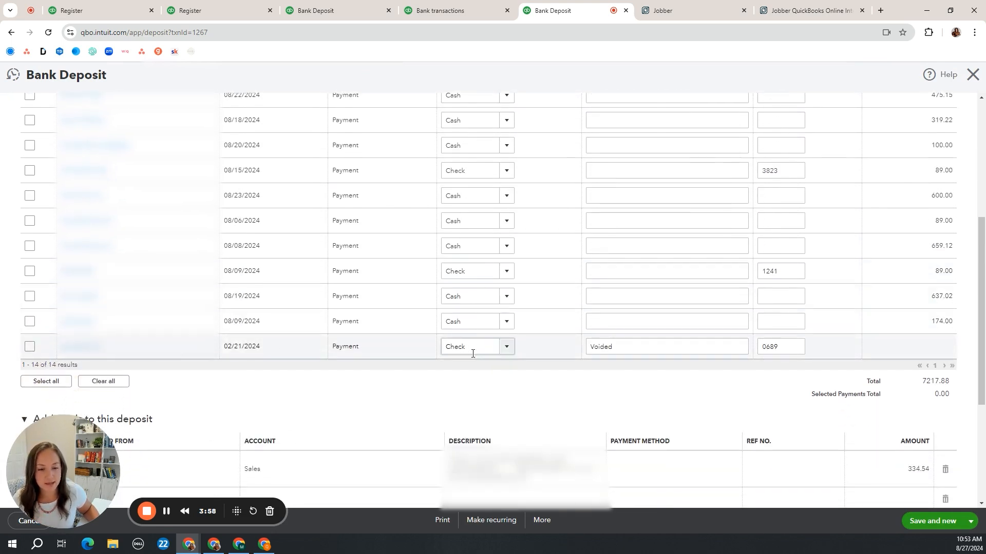
{"action": "scroll", "coordinate": [473, 352], "scroll_direction": "down", "scroll_amount": 3}
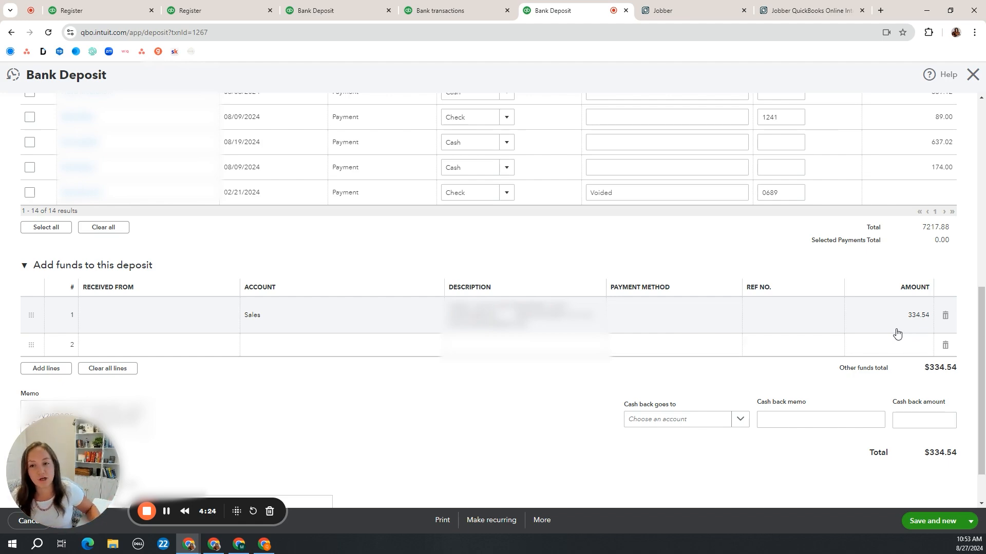
{"action": "scroll", "coordinate": [504, 195], "scroll_direction": "up", "scroll_amount": 8}
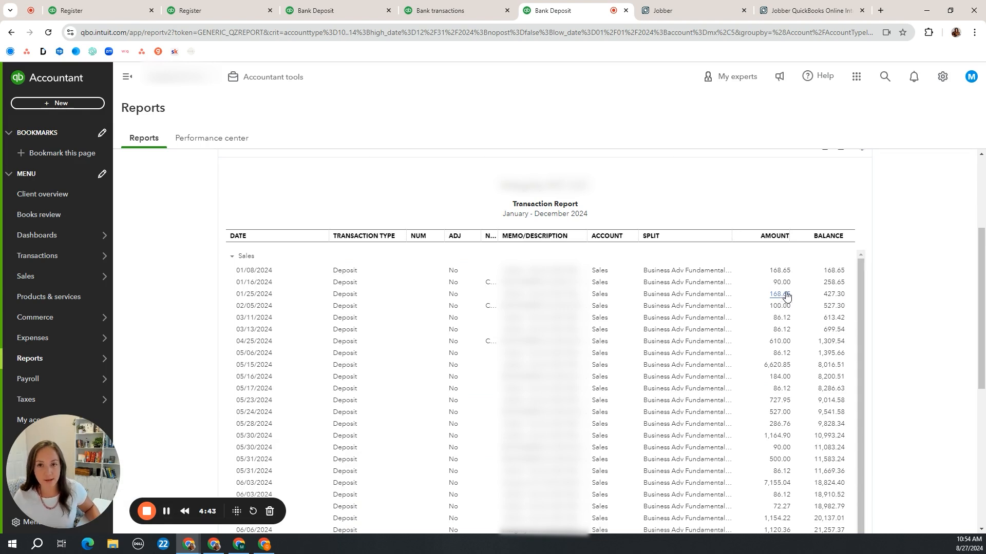
Switch to Jobber and open the $174.00 payment listed in the Jan 25, 2024 payout
{"action": "left_click", "coordinate": [459, 12]}
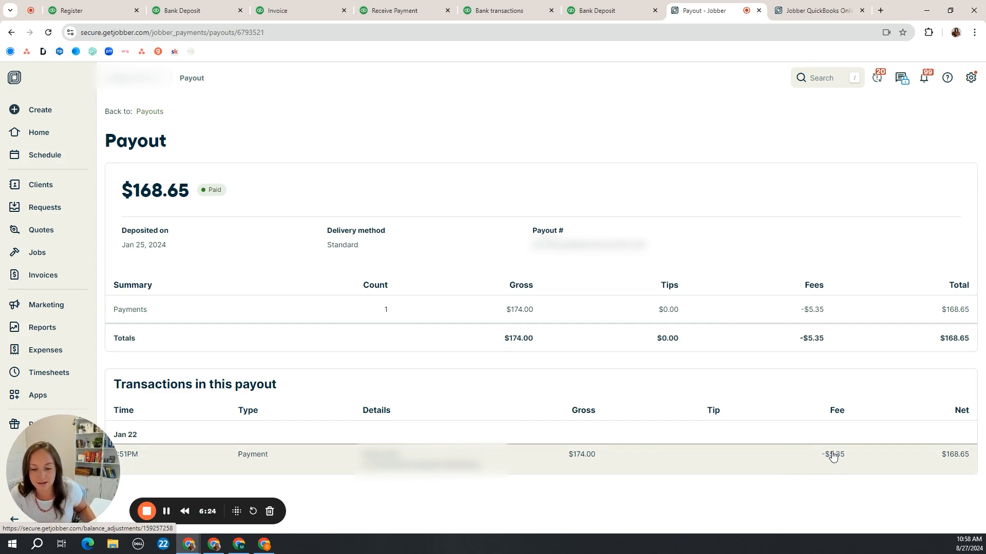
{"action": "left_click", "coordinate": [521, 464]}
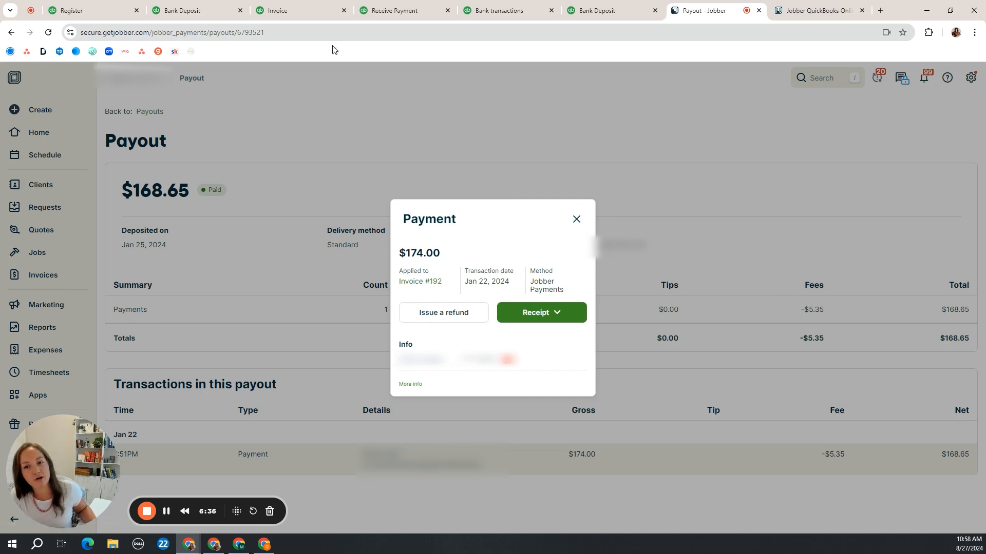
Switch to QuickBooks and check the totals of invoice 192 and the payment received against it
{"action": "mouse_move", "coordinate": [315, 15]}
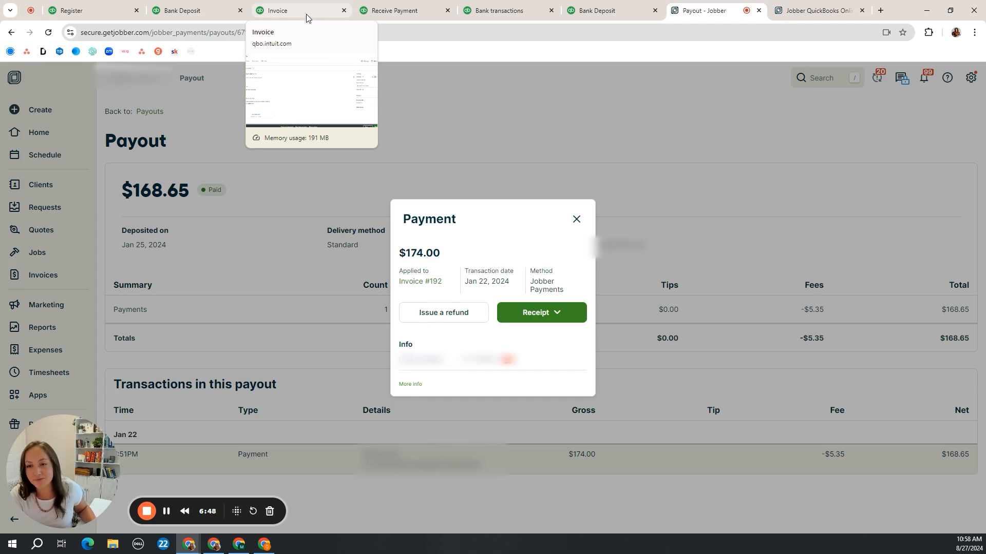
{"action": "left_click", "coordinate": [306, 14]}
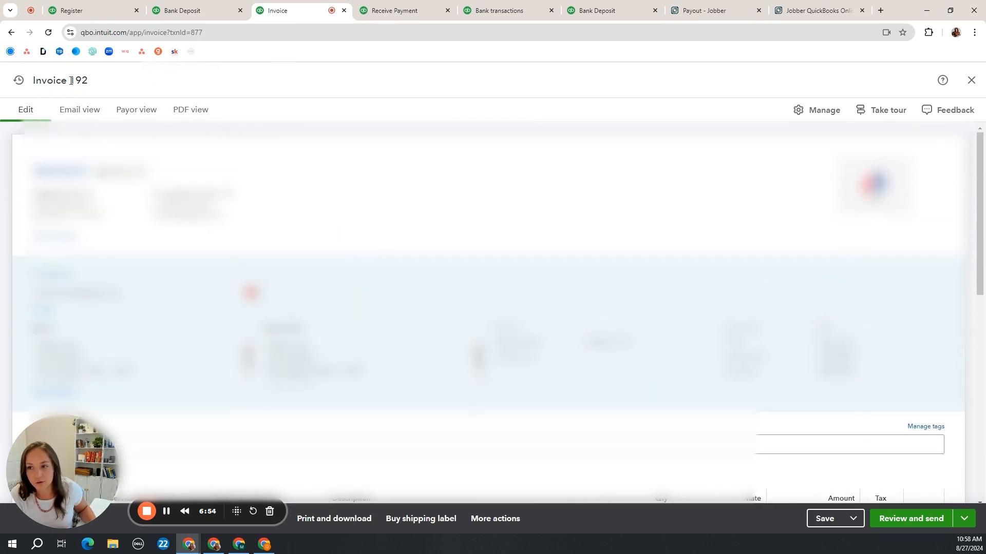
{"action": "scroll", "coordinate": [493, 313], "scroll_direction": "down", "scroll_amount": 2}
{"action": "scroll", "coordinate": [488, 308], "scroll_direction": "down", "scroll_amount": 2}
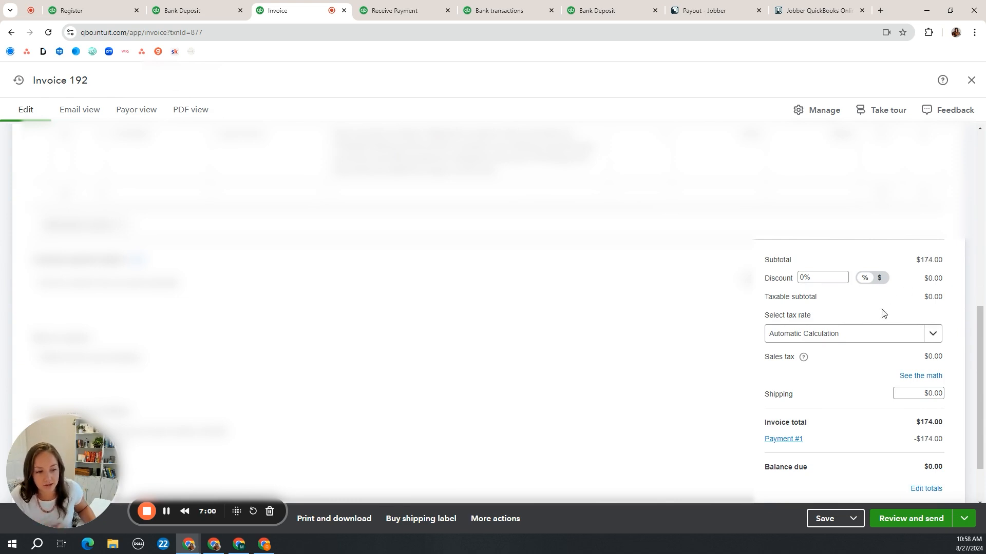
{"action": "scroll", "coordinate": [895, 377], "scroll_direction": "down", "scroll_amount": 1}
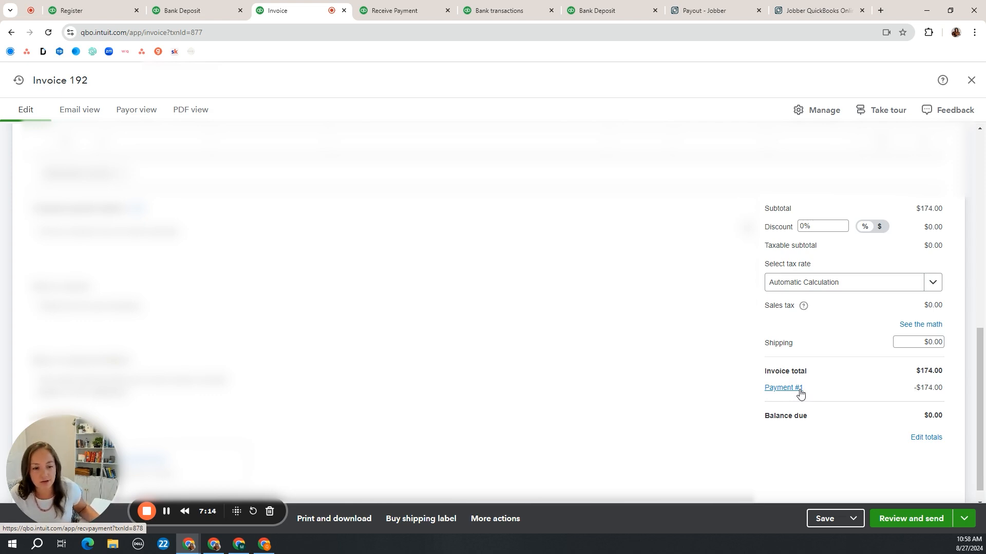
{"action": "left_click", "coordinate": [392, 10]}
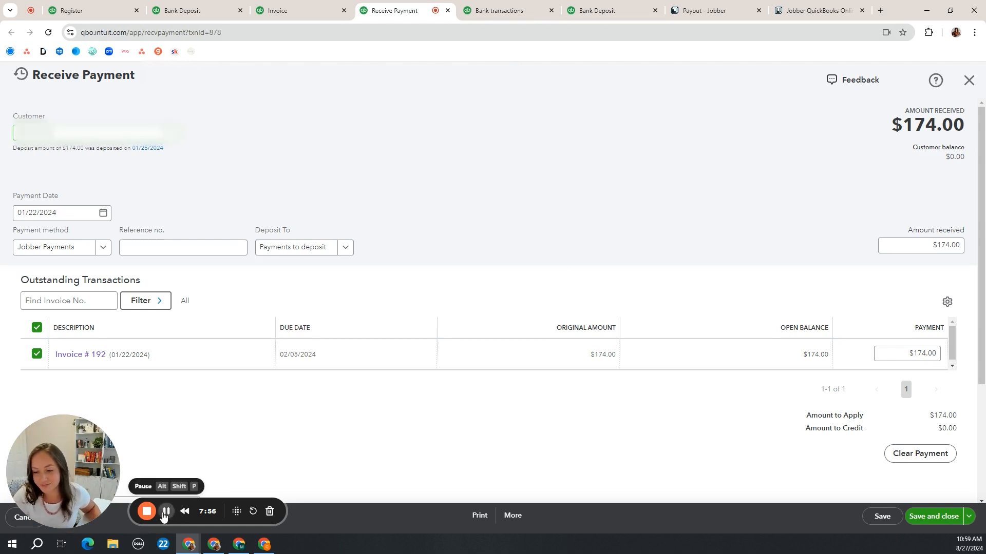
Examine the transactions behind Sales in the 2024 Profit and Loss, return to the summary, and examine those behind Services
{"action": "left_click", "coordinate": [166, 512]}
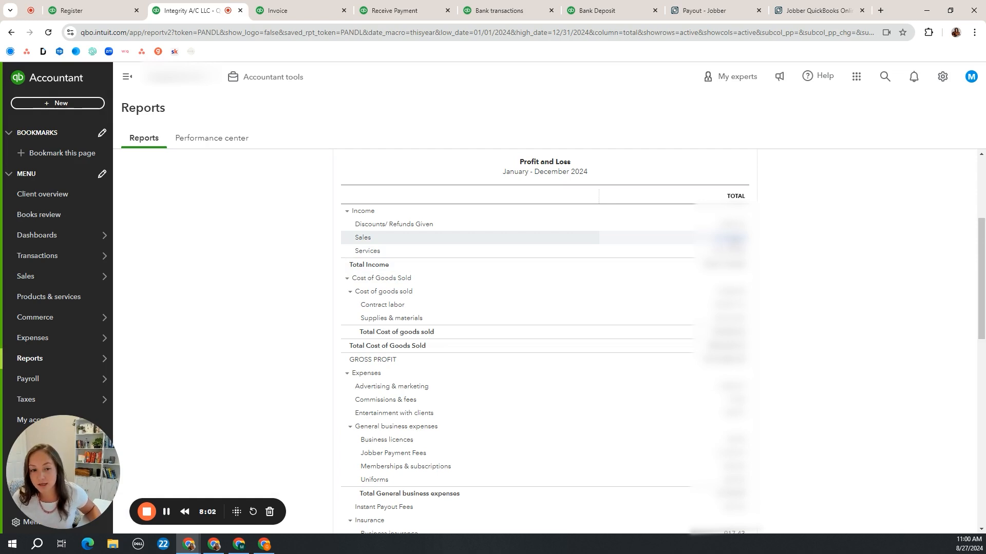
{"action": "left_click", "coordinate": [732, 238]}
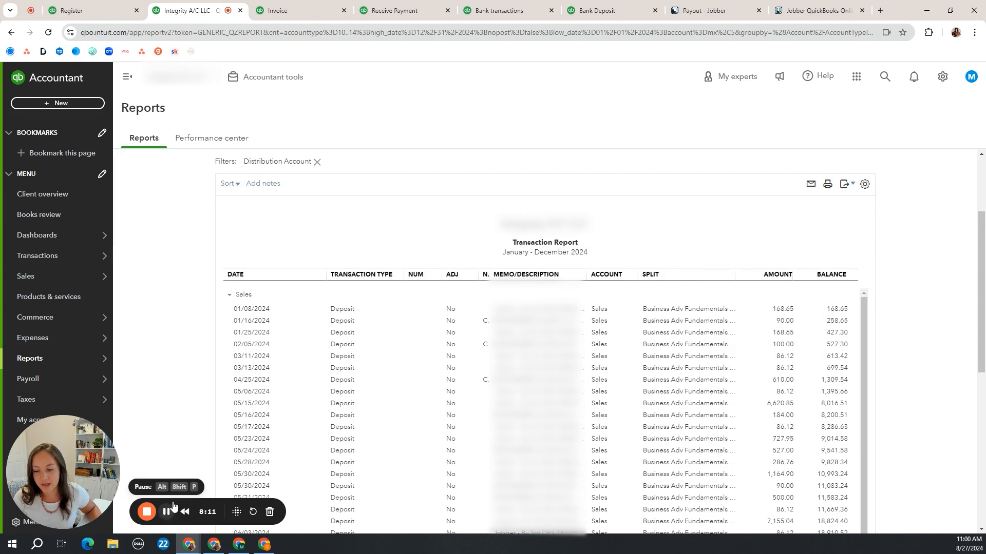
{"action": "scroll", "coordinate": [308, 167], "scroll_direction": "up", "scroll_amount": 1}
{"action": "scroll", "coordinate": [307, 170], "scroll_direction": "up", "scroll_amount": 2}
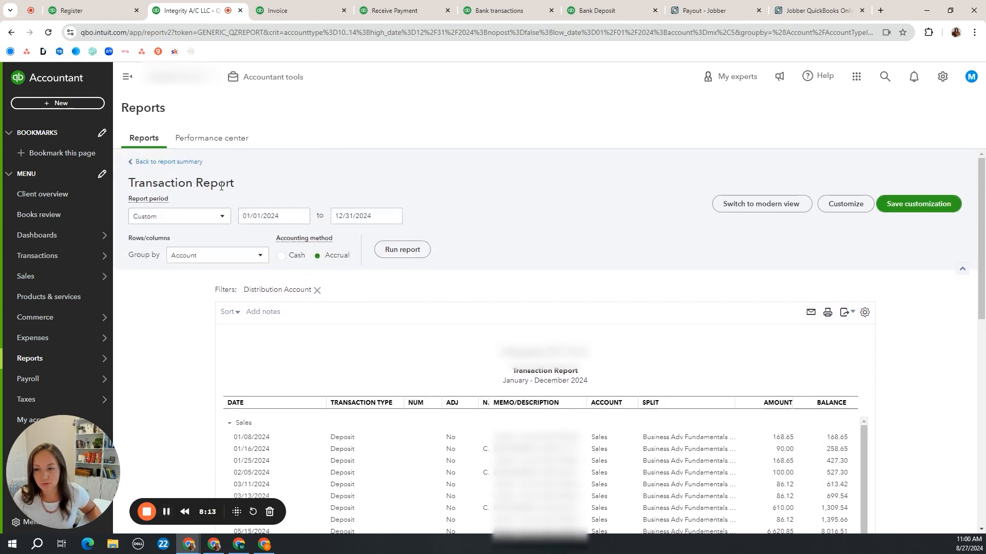
{"action": "left_click", "coordinate": [189, 164]}
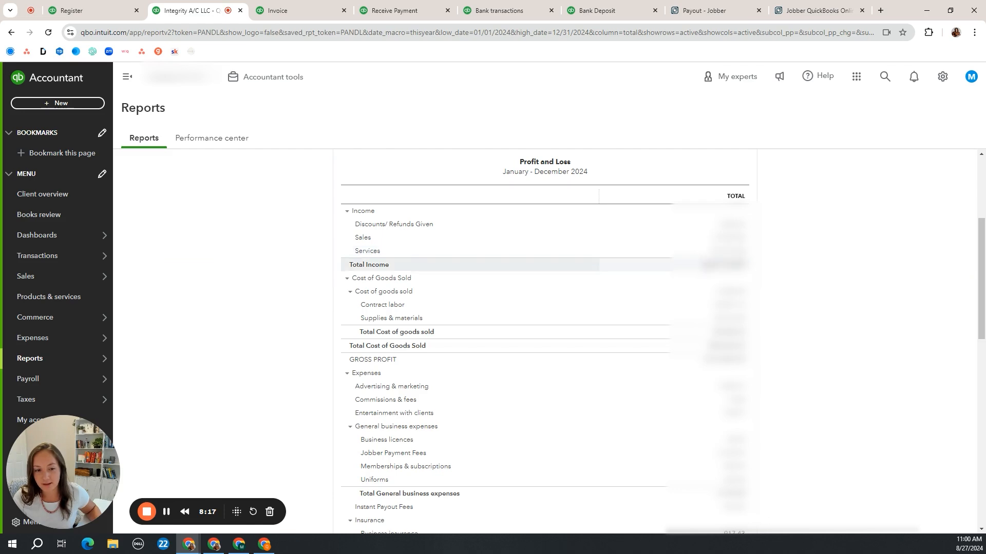
{"action": "left_click", "coordinate": [167, 513]}
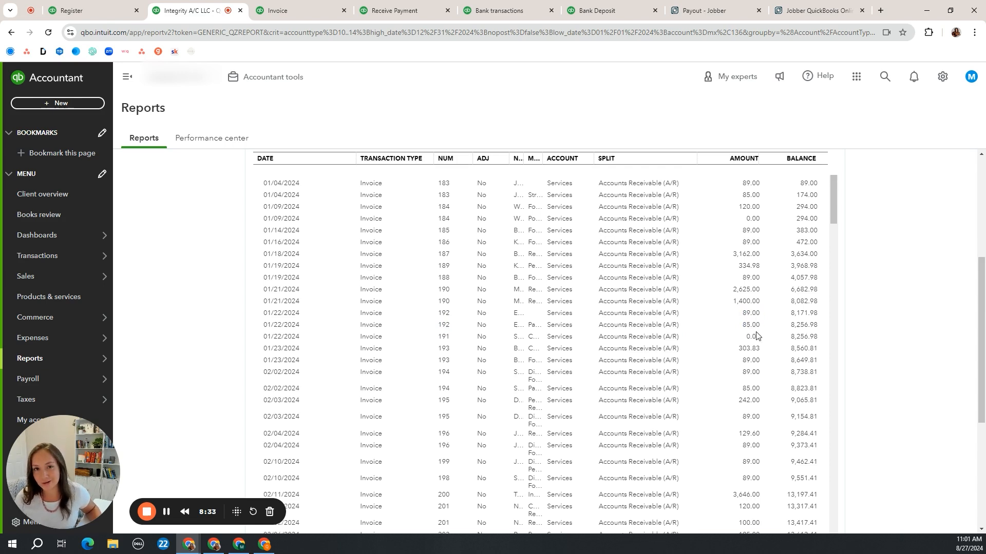
Undo the categorized 01/25/2024 Jobber bank transaction of $168.65, accepting the reconciliation warning and the rule notice
{"action": "left_click", "coordinate": [166, 511]}
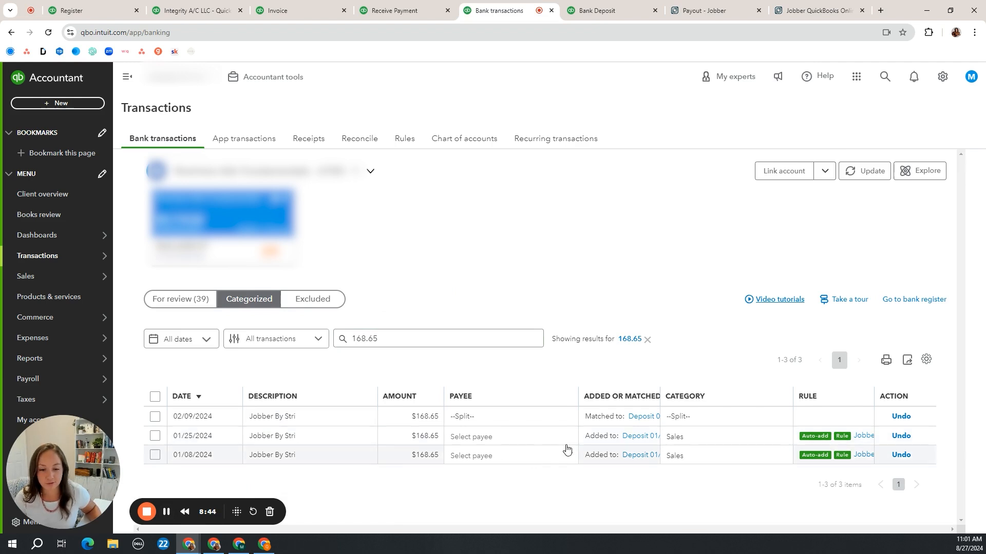
{"action": "left_click", "coordinate": [900, 436]}
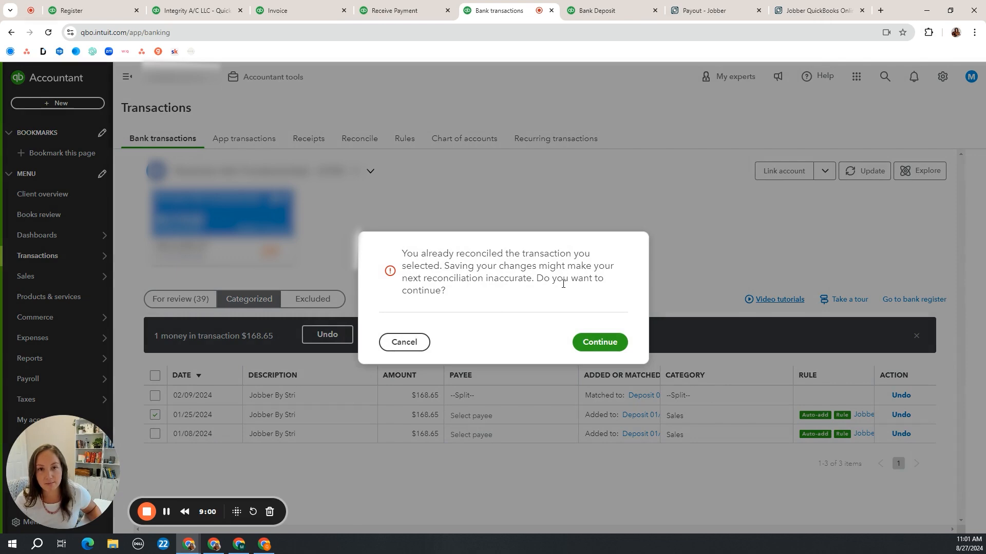
{"action": "left_click", "coordinate": [595, 344]}
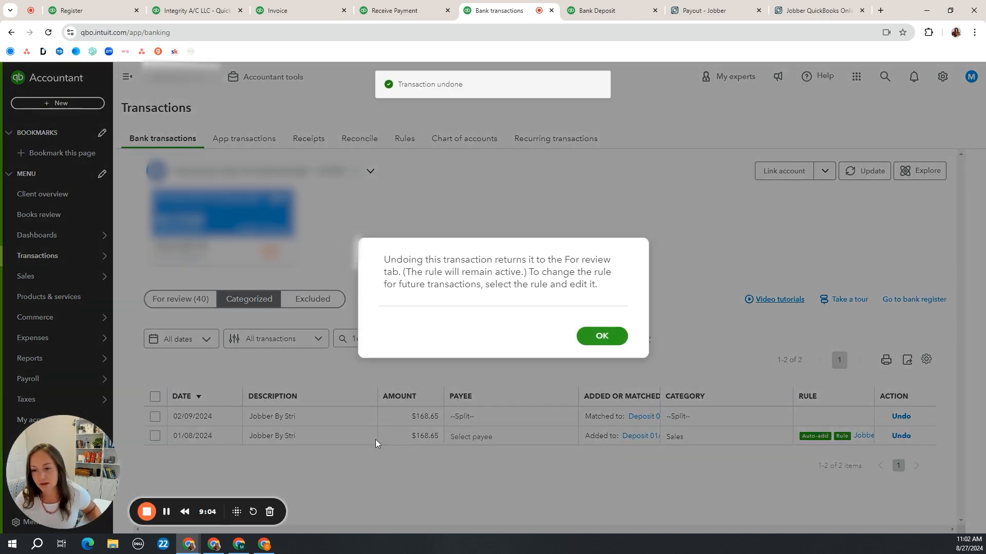
{"action": "left_click", "coordinate": [608, 338]}
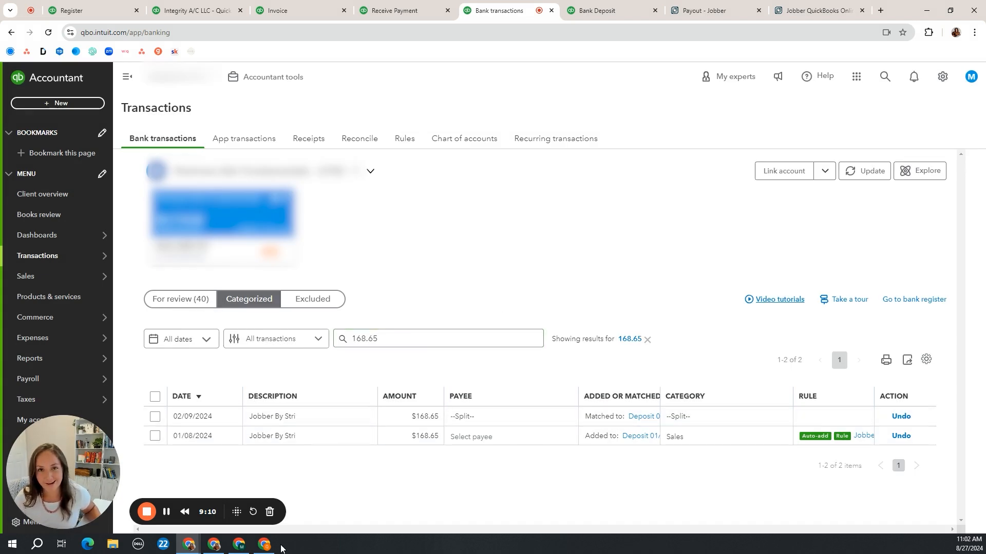
Expand the 01/25/2024 Jobber transaction awaiting review and open its suggested matching deposit dated 01/25/2024
{"action": "left_click", "coordinate": [167, 512]}
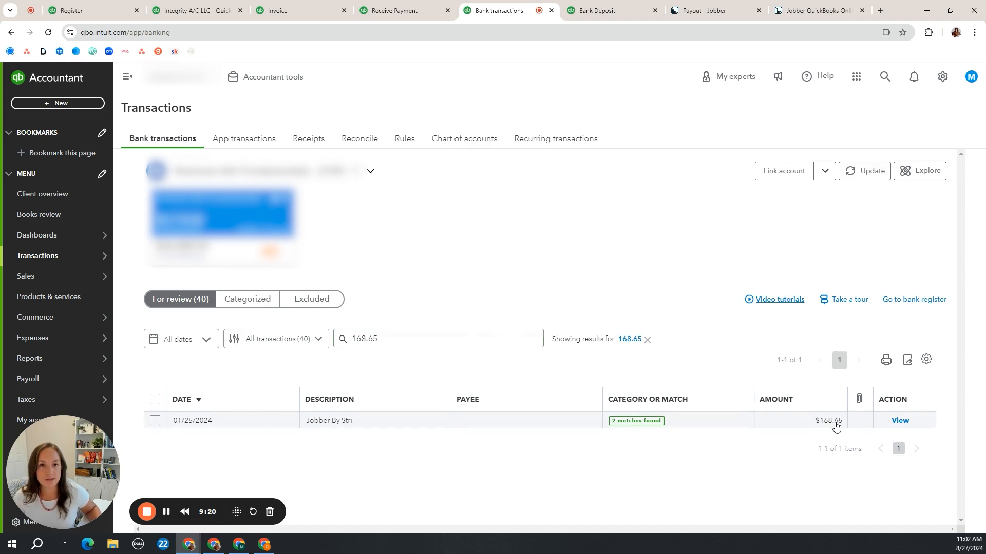
{"action": "left_click", "coordinate": [539, 423]}
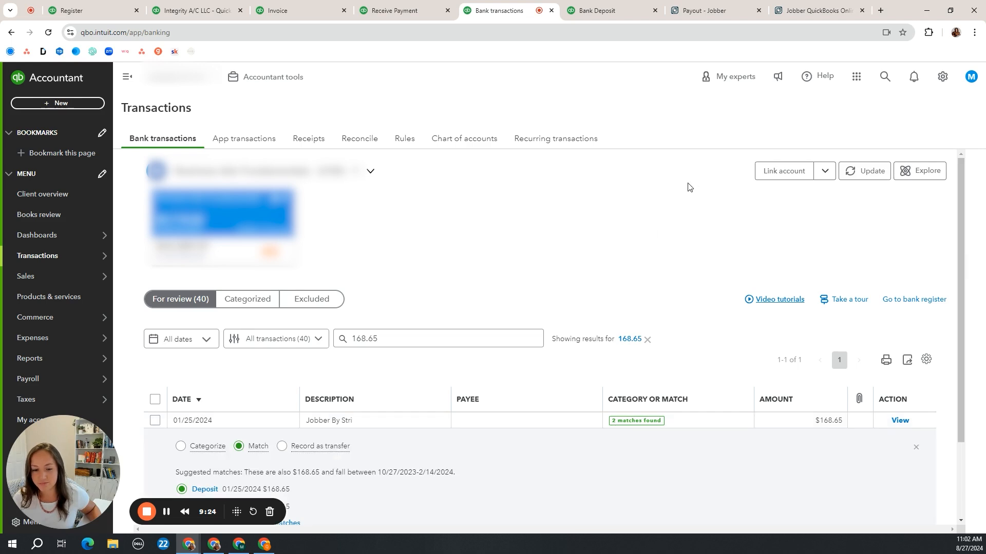
{"action": "scroll", "coordinate": [690, 180], "scroll_direction": "down", "scroll_amount": 2}
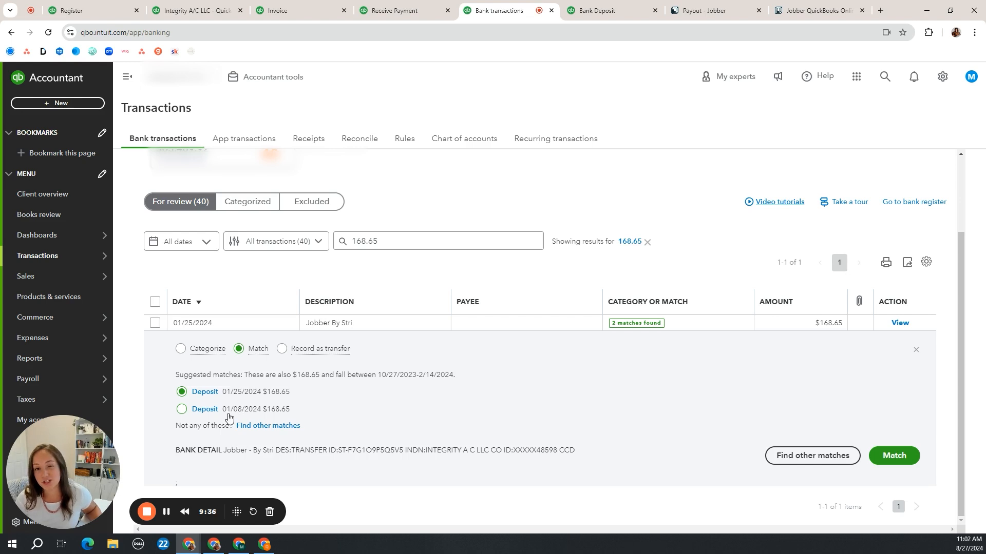
{"action": "left_click", "coordinate": [205, 392]}
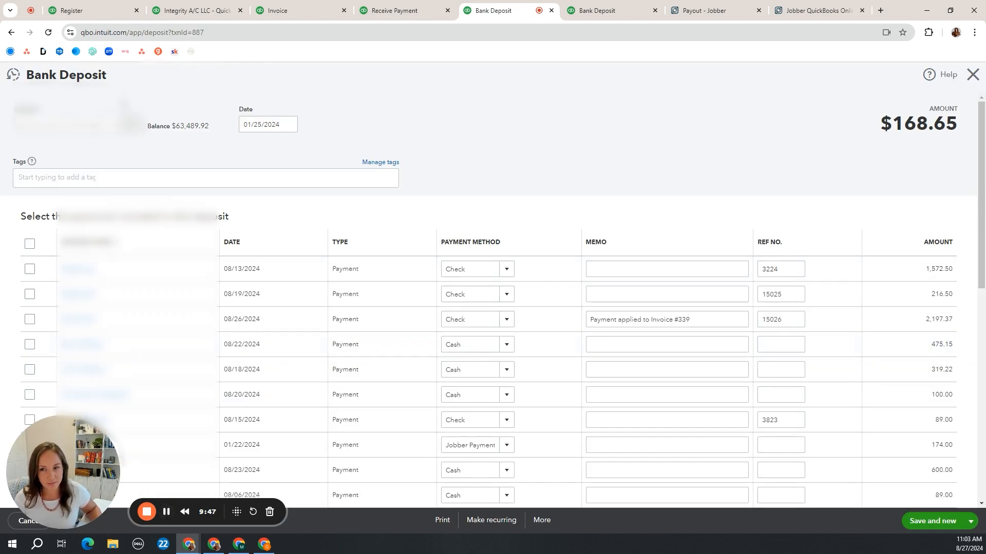
Check the 01/22/2024 Jobber payment and the Jobber Payment Fees line in the 01/25/2024 bank deposit, then save and close it
{"action": "scroll", "coordinate": [421, 126], "scroll_direction": "down", "scroll_amount": 4}
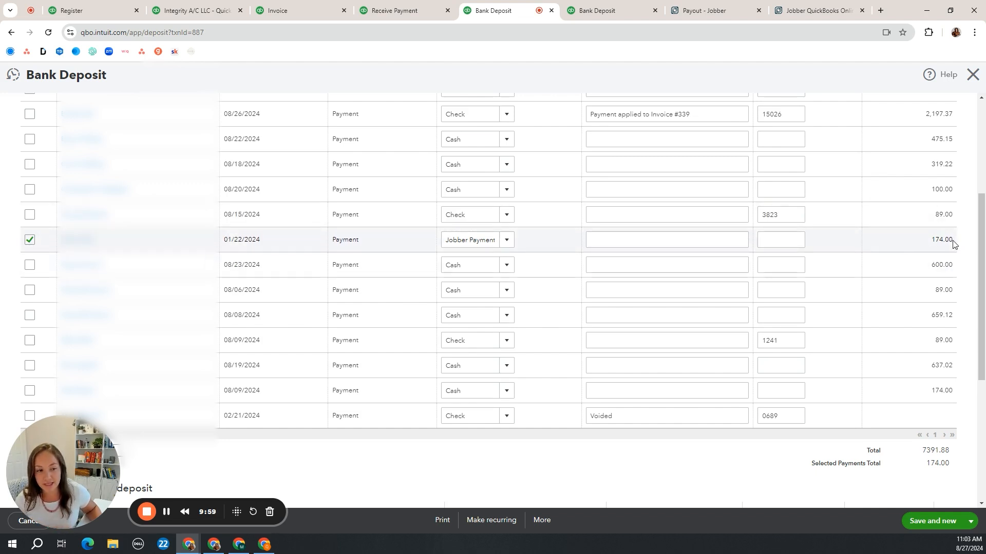
{"action": "scroll", "coordinate": [955, 243], "scroll_direction": "down", "scroll_amount": 4}
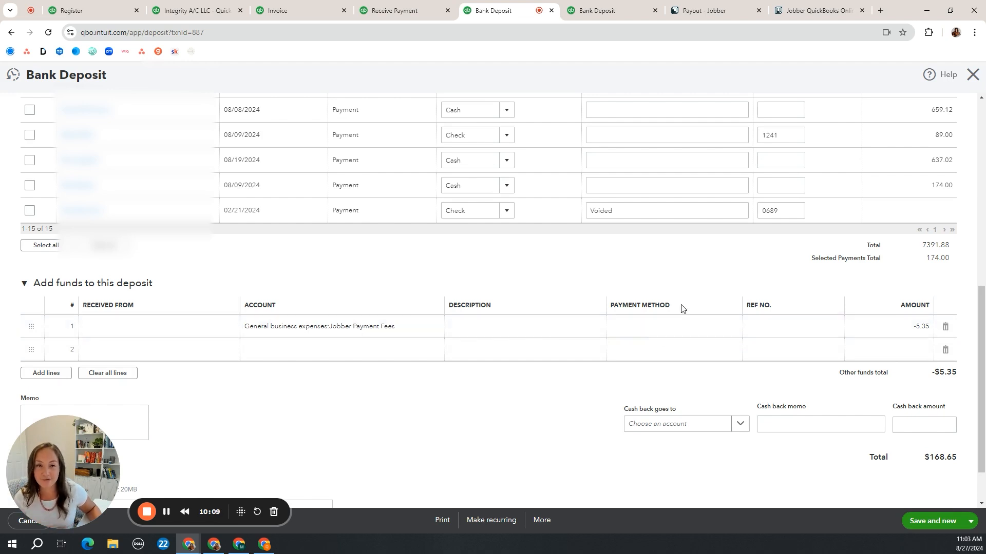
{"action": "left_click", "coordinate": [970, 521]}
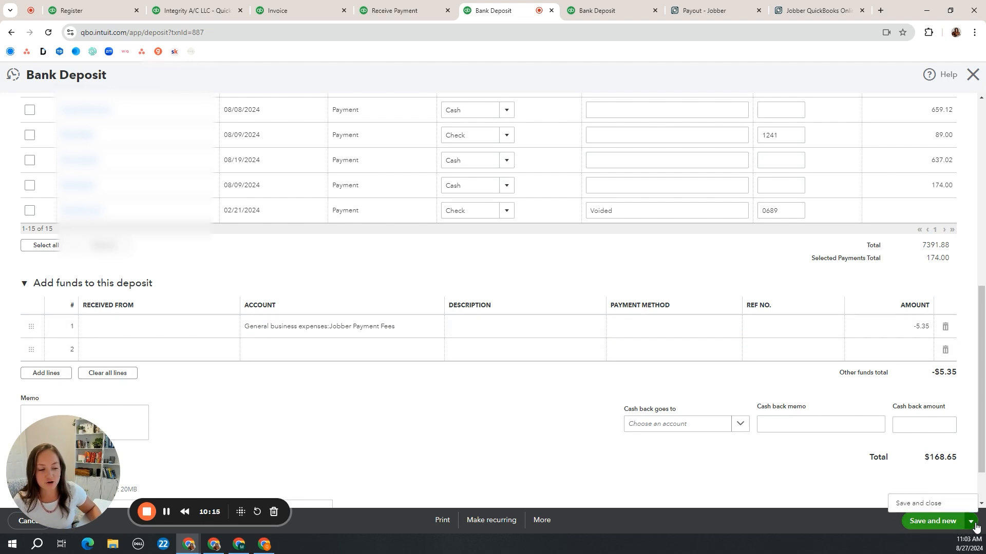
{"action": "left_click", "coordinate": [933, 507]}
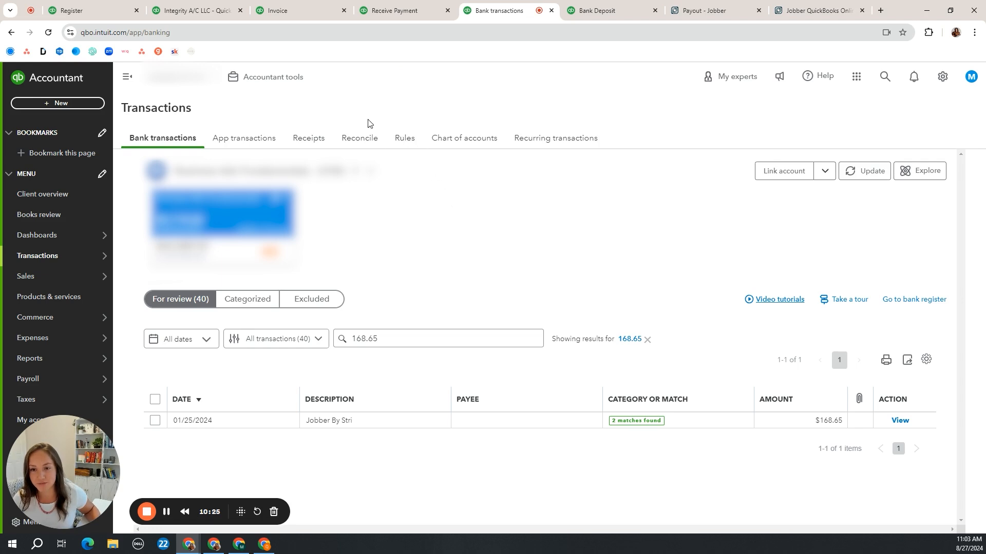
Check the account's reconciliation page, then open its bank register and reapply the 168.65 filter for 01/01/2024 to 01/31/2024
{"action": "left_click", "coordinate": [358, 140]}
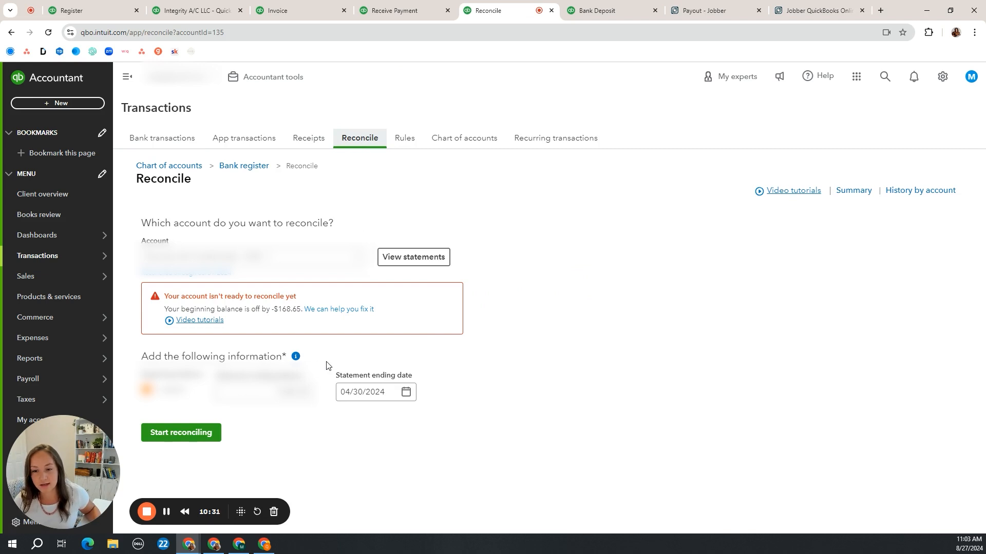
{"action": "left_click", "coordinate": [243, 167]}
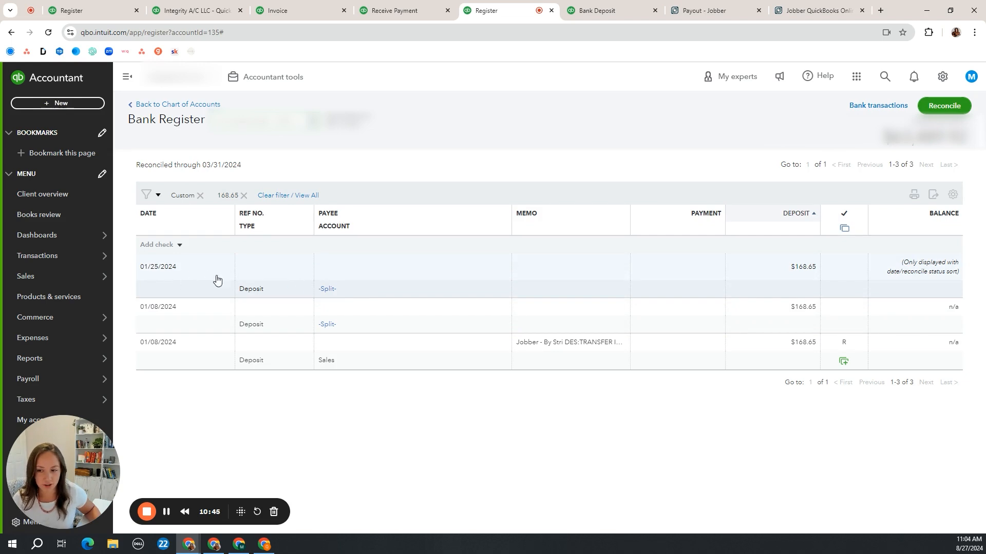
{"action": "left_click", "coordinate": [152, 195]}
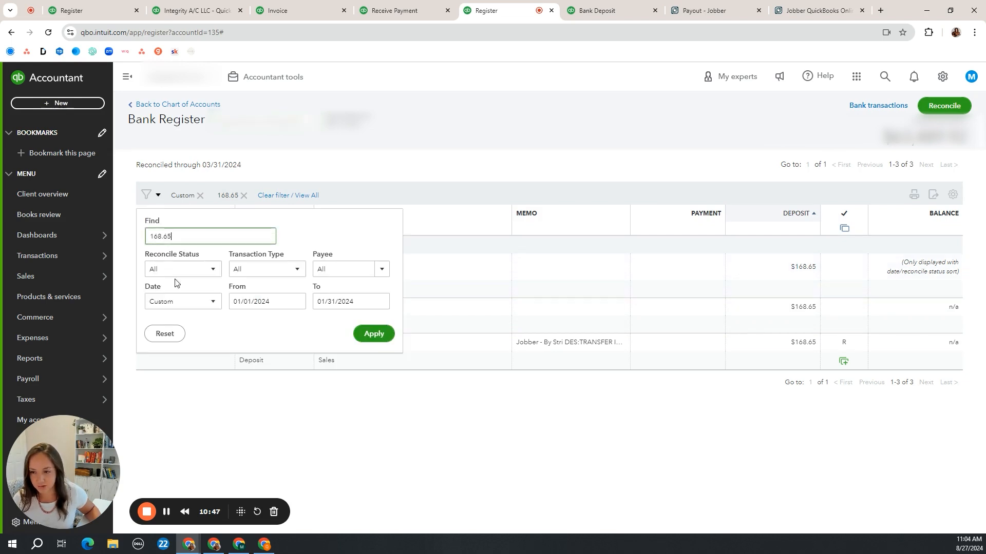
{"action": "left_click", "coordinate": [190, 271]}
{"action": "left_click", "coordinate": [193, 287]}
{"action": "left_click", "coordinate": [381, 337]}
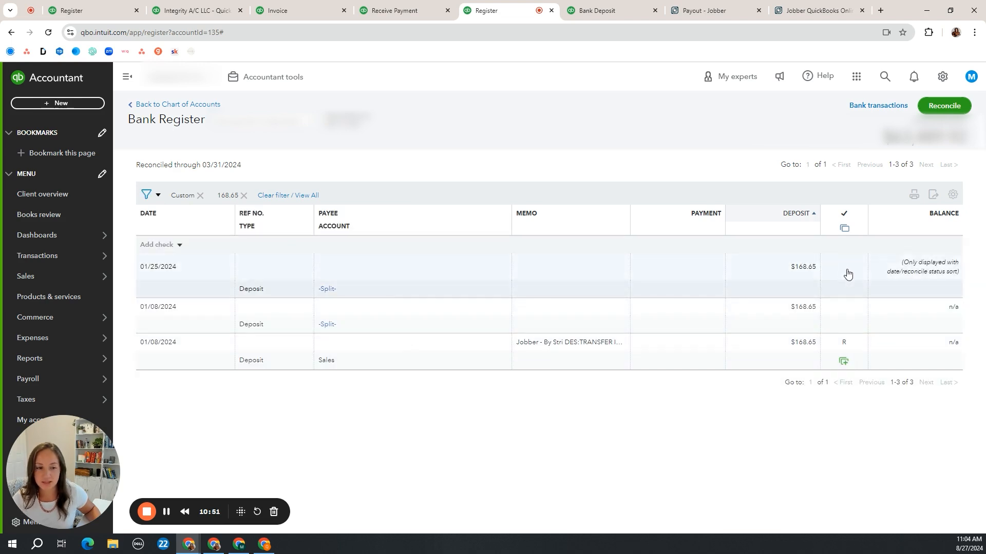
Mark the 01/25/2024 split deposit of $168.65 as reconciled (R), save and confirm the change, and return to the reconciliation page
{"action": "left_click", "coordinate": [846, 276]}
{"action": "left_click", "coordinate": [852, 275]}
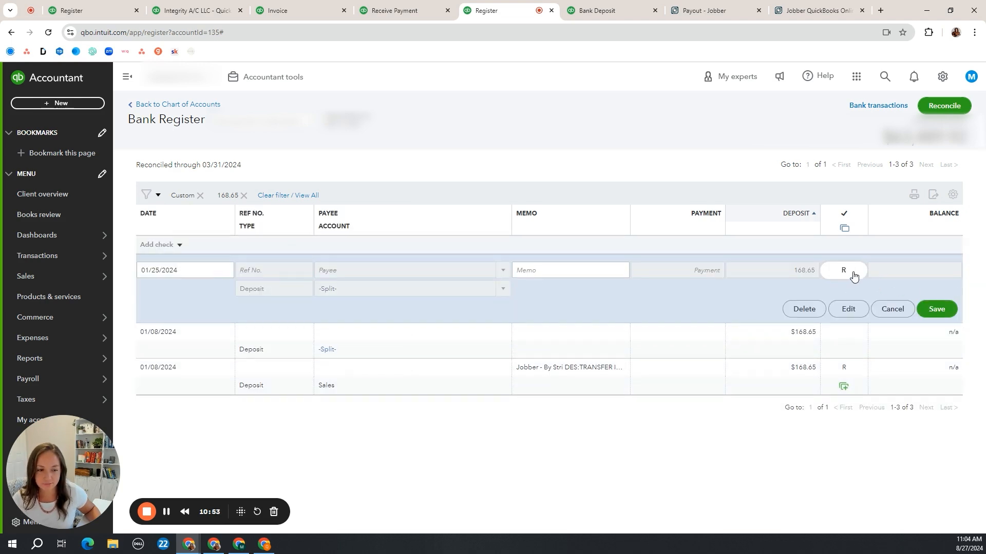
{"action": "left_click", "coordinate": [948, 316]}
{"action": "left_click", "coordinate": [600, 339]}
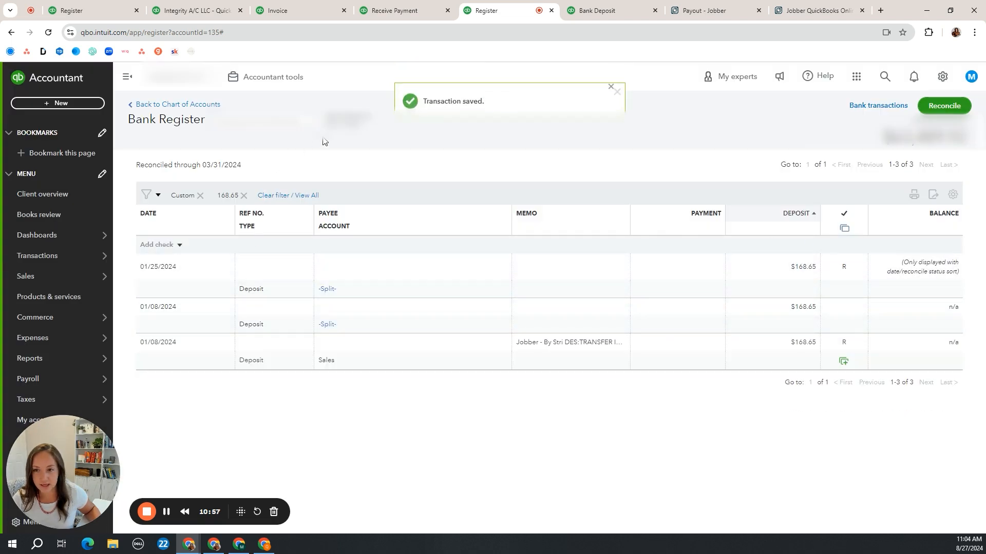
{"action": "left_click", "coordinate": [935, 109]}
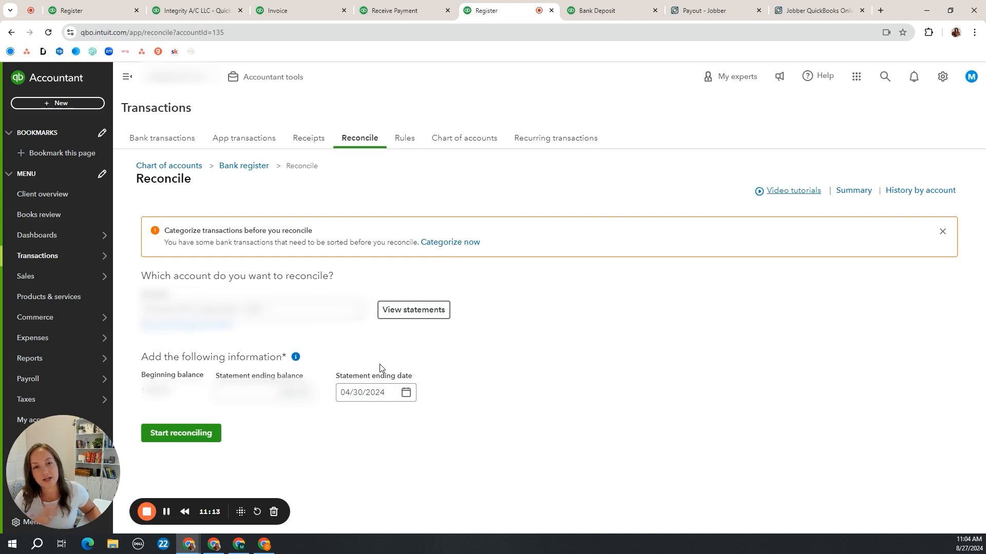
{"action": "left_click", "coordinate": [166, 511]}
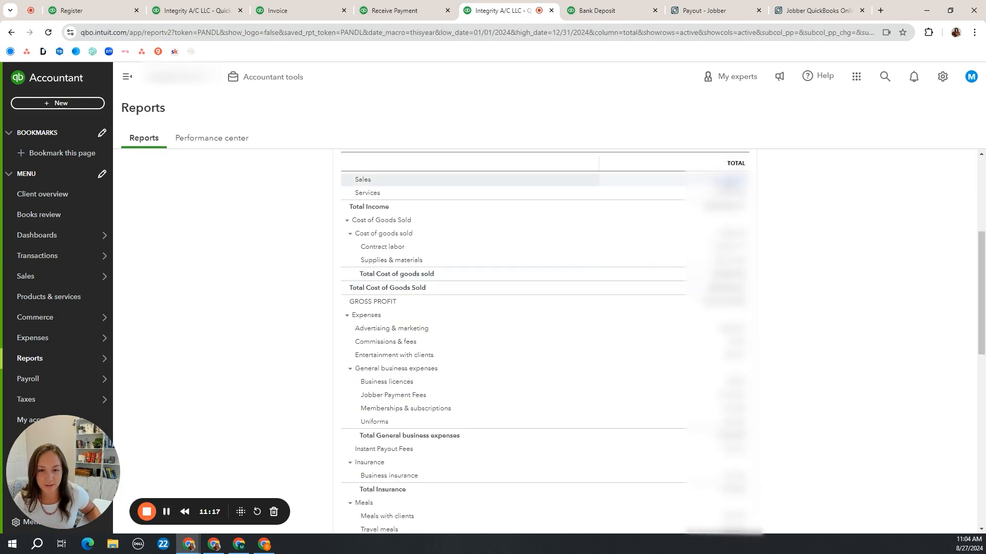
Recheck the transactions behind Sales in the 2024 Profit and Loss, return to the summary, and look through the January invoices behind Services
{"action": "left_click", "coordinate": [733, 182]}
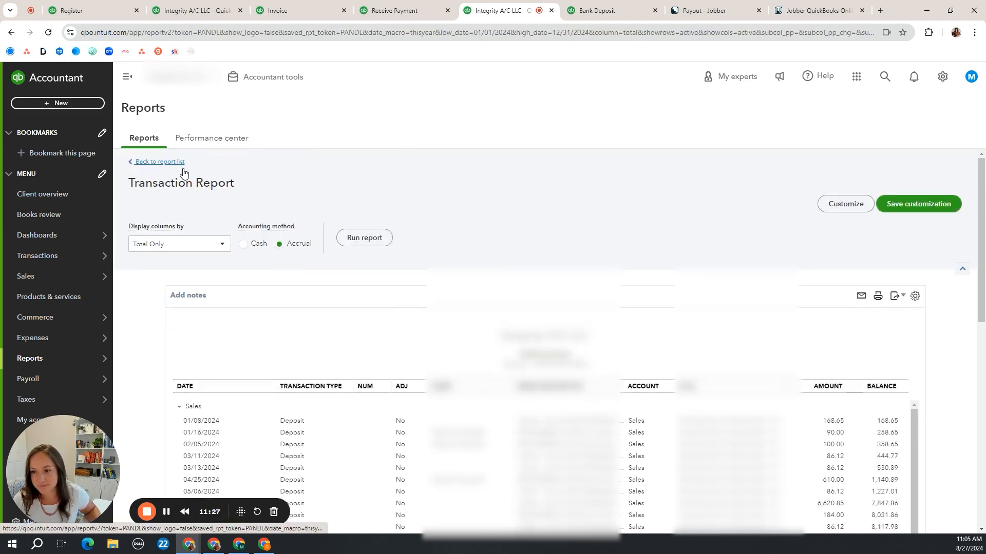
{"action": "left_click", "coordinate": [177, 163]}
{"action": "scroll", "coordinate": [738, 228], "scroll_direction": "up", "scroll_amount": 2}
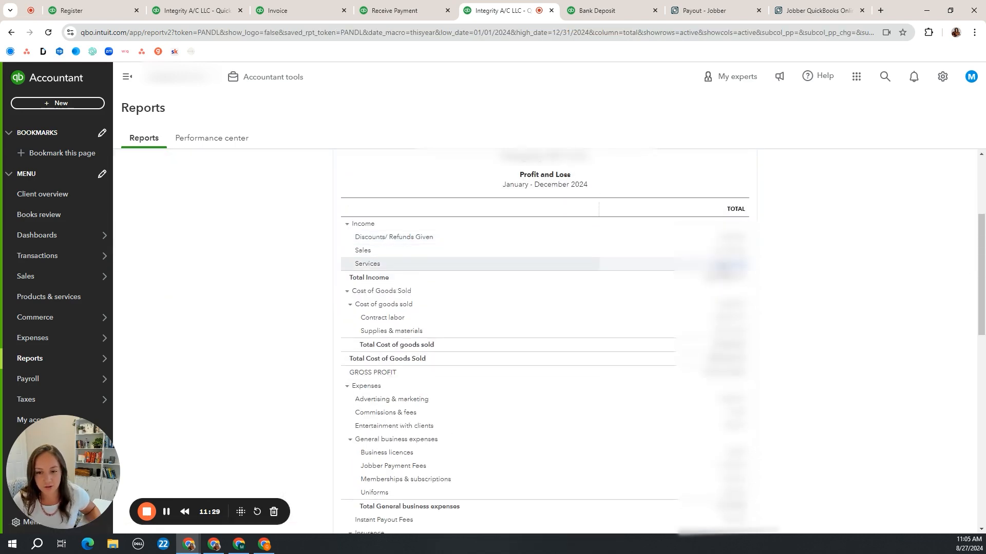
{"action": "left_click", "coordinate": [728, 265]}
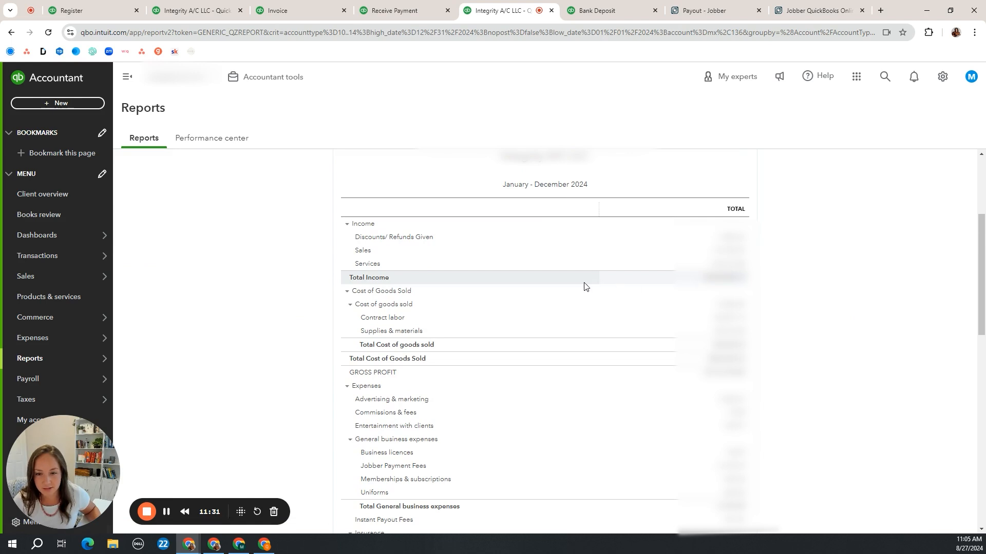
{"action": "scroll", "coordinate": [741, 297], "scroll_direction": "down", "scroll_amount": 2}
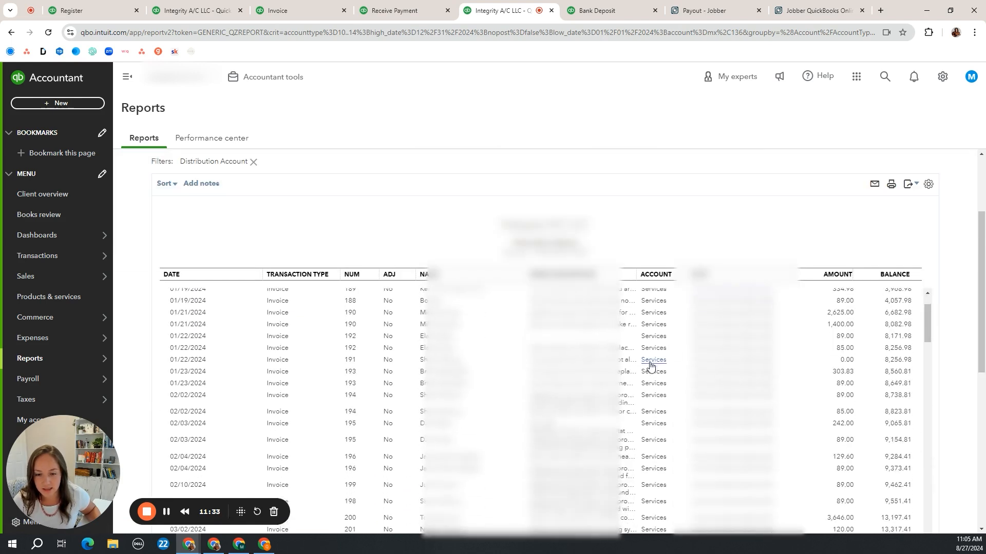